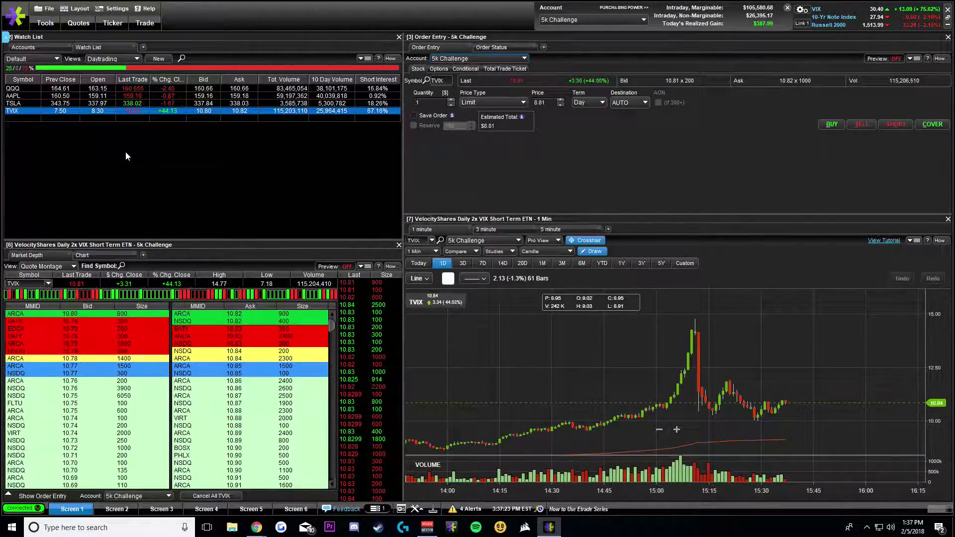
- Open the Alerts setup and delete the existing TSLA alert
{"action": "left_click", "coordinate": [144, 47]}
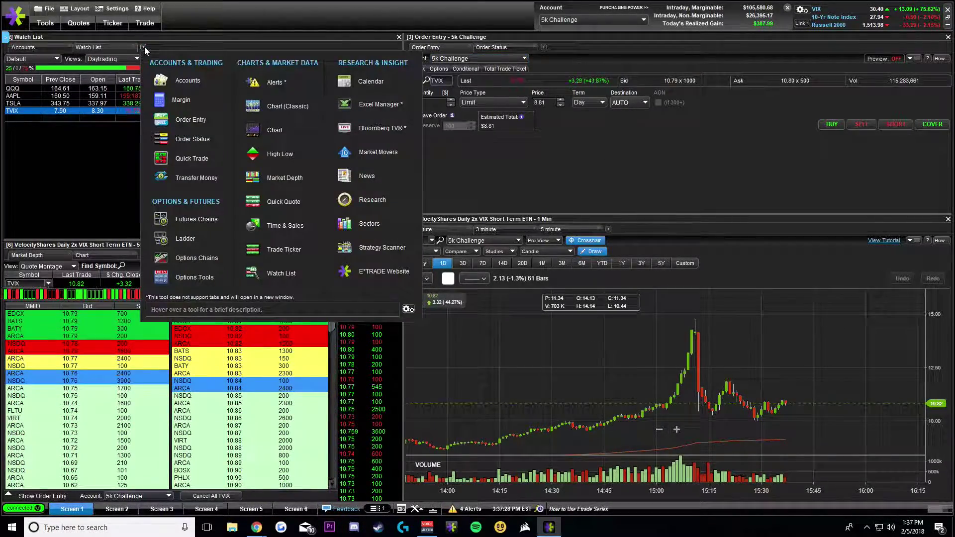
{"action": "left_click", "coordinate": [286, 84]}
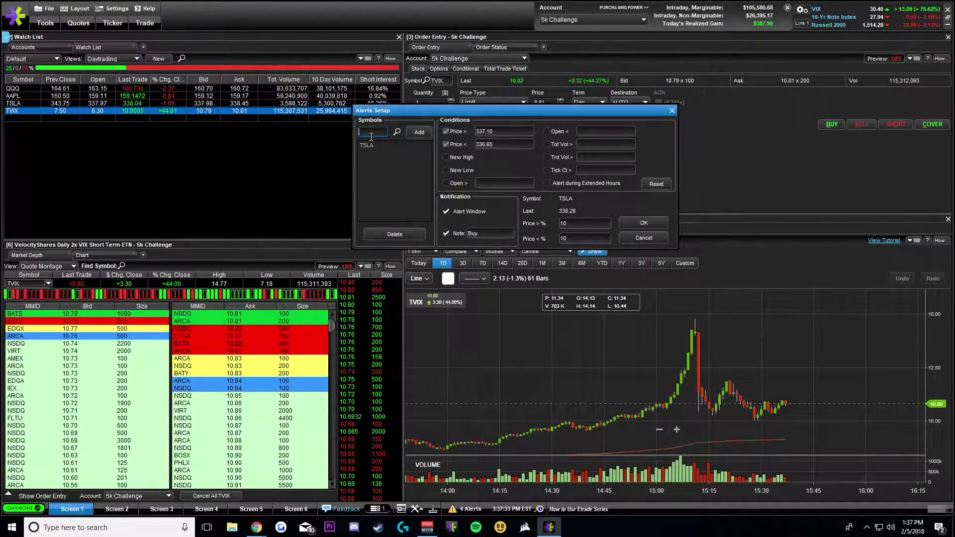
{"action": "left_click", "coordinate": [400, 234]}
{"action": "type", "text": "tvix"}
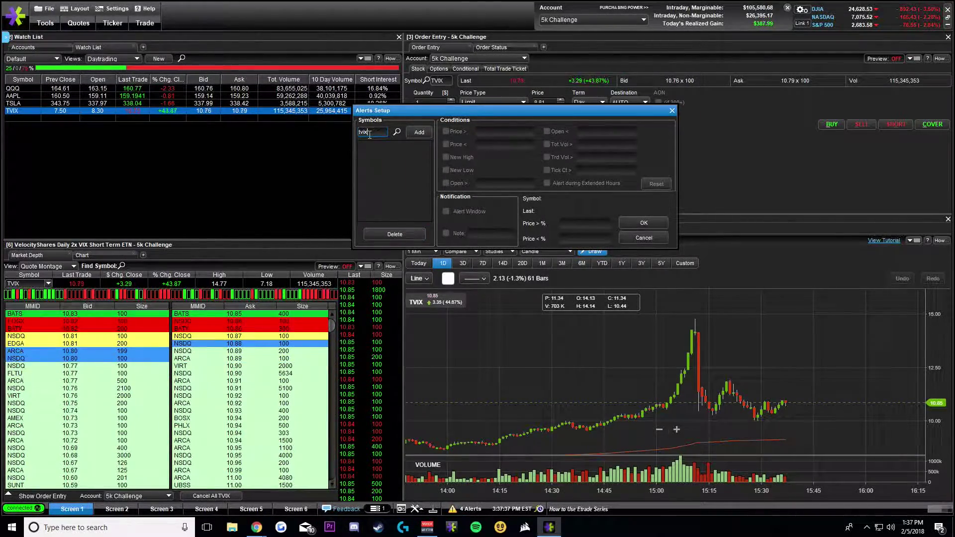
- Add TVIX as the alert symbol through Find Symbol
{"action": "left_click", "coordinate": [418, 133]}
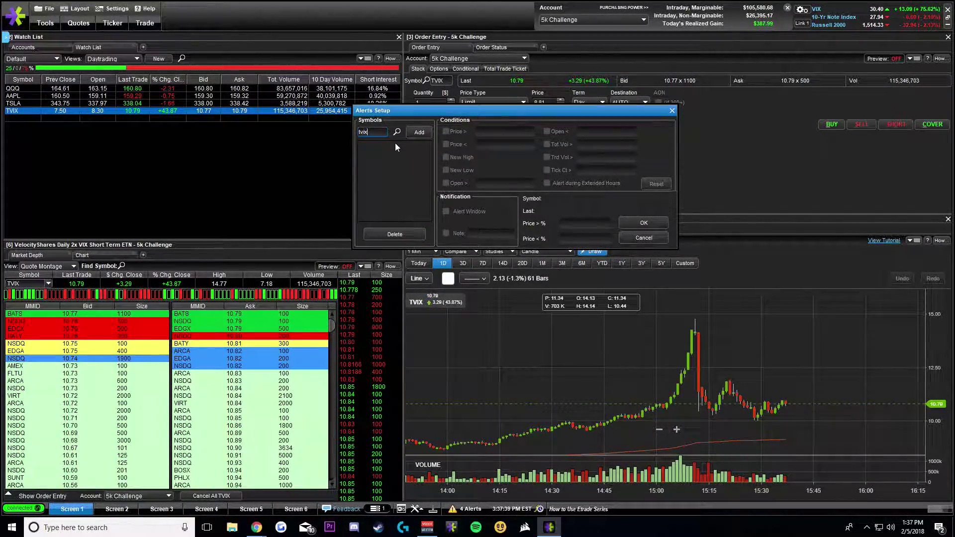
{"action": "left_click", "coordinate": [396, 133]}
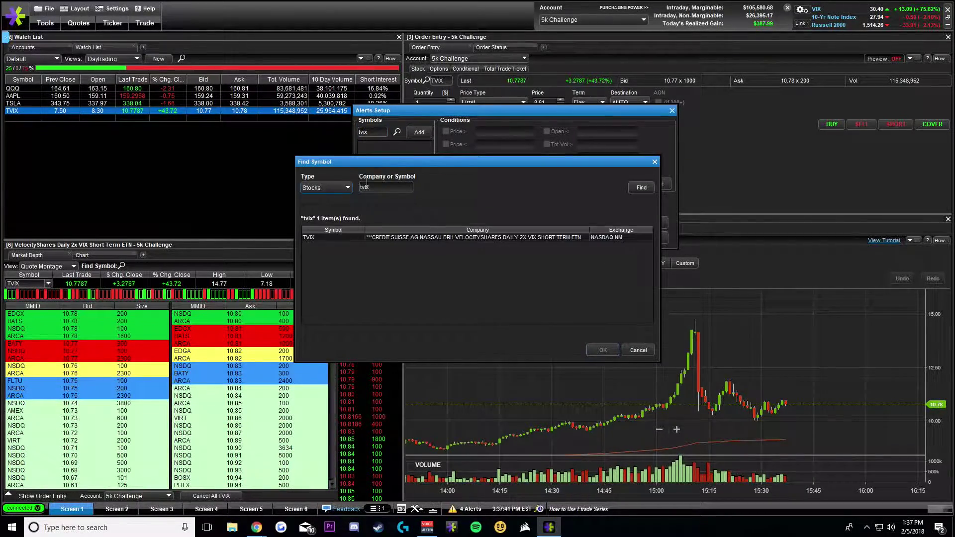
{"action": "left_click", "coordinate": [411, 237]}
{"action": "left_click", "coordinate": [603, 350]}
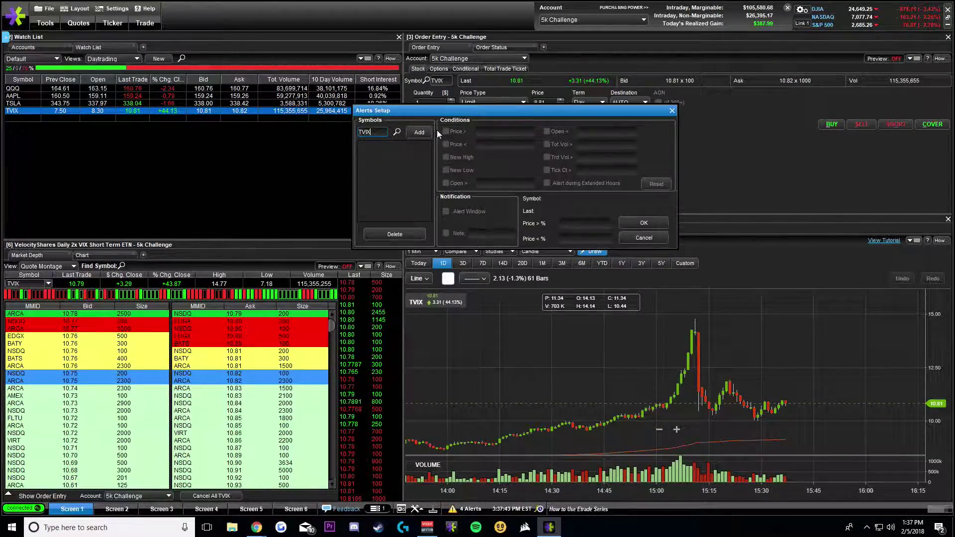
- Save the TVIX alert with Price above 11 only and the note 'Time to buy'
{"action": "double_click", "coordinate": [492, 132]}
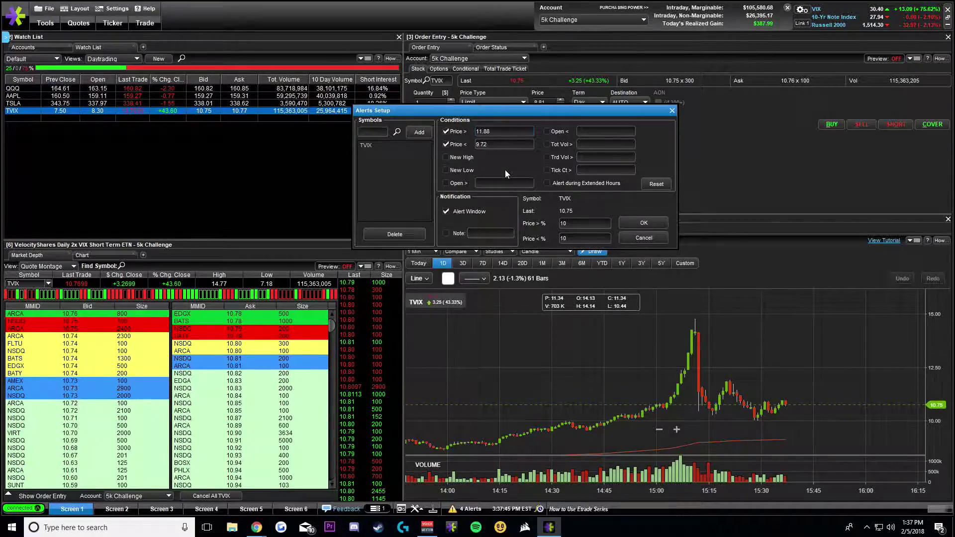
{"action": "key", "text": "BackSpace"}
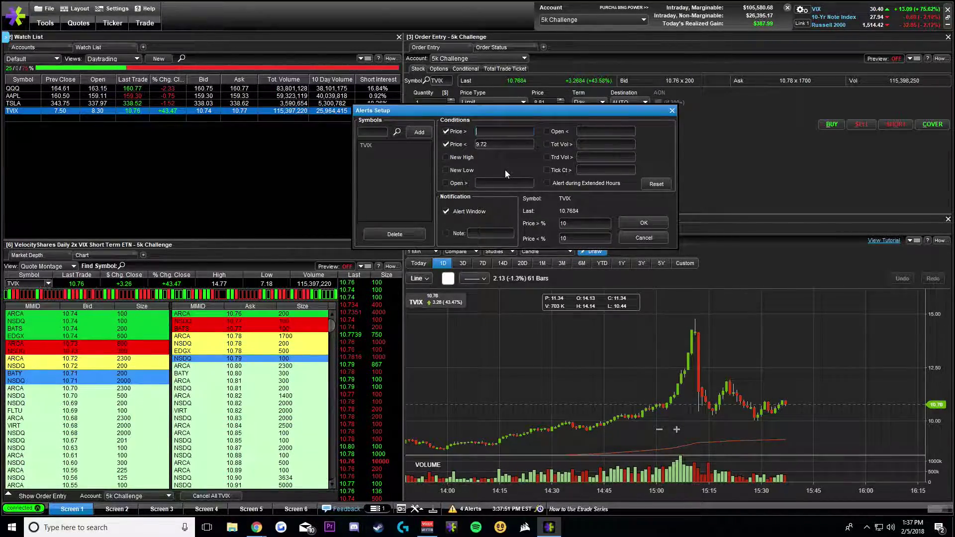
{"action": "type", "text": "11"}
{"action": "left_click", "coordinate": [445, 145]}
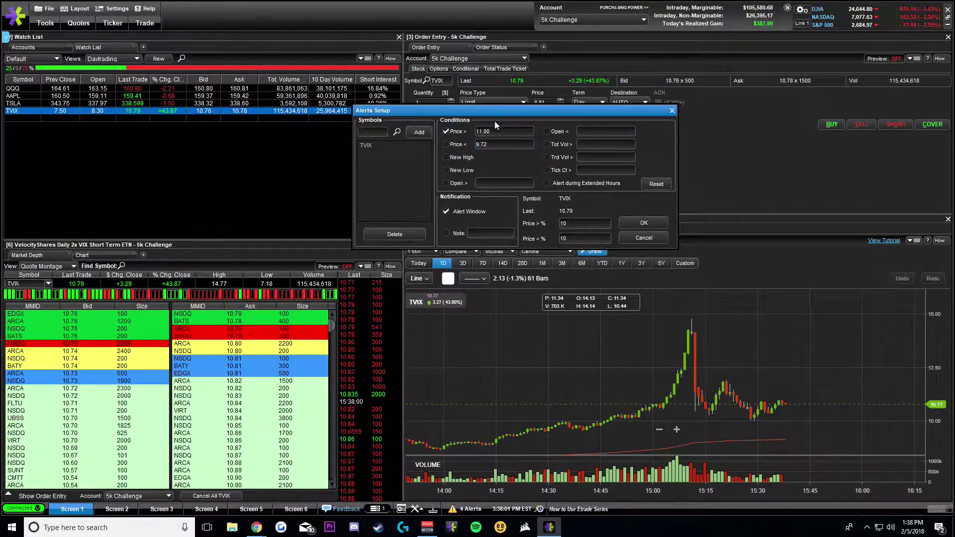
{"action": "key", "text": "Tab"}
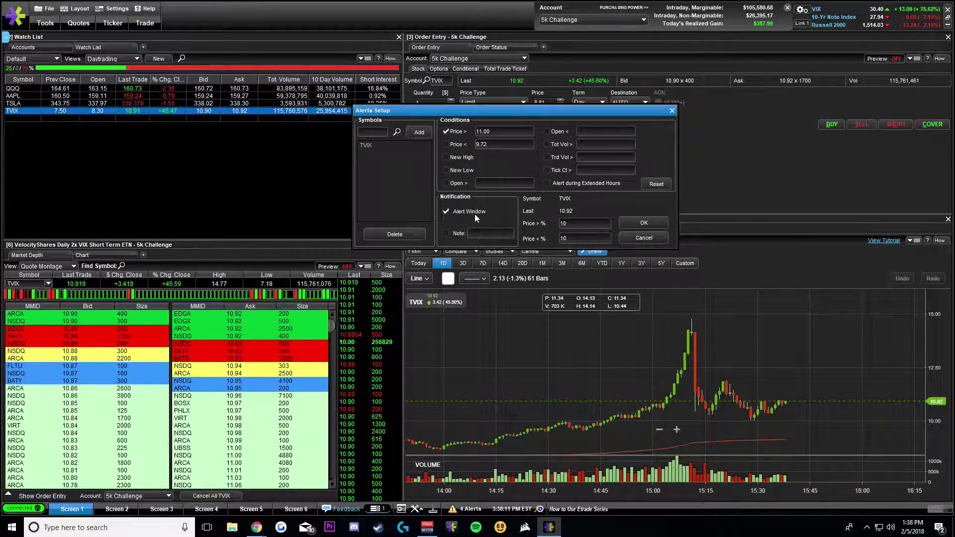
{"action": "left_click", "coordinate": [447, 234]}
{"action": "type", "text": "Time to b"}
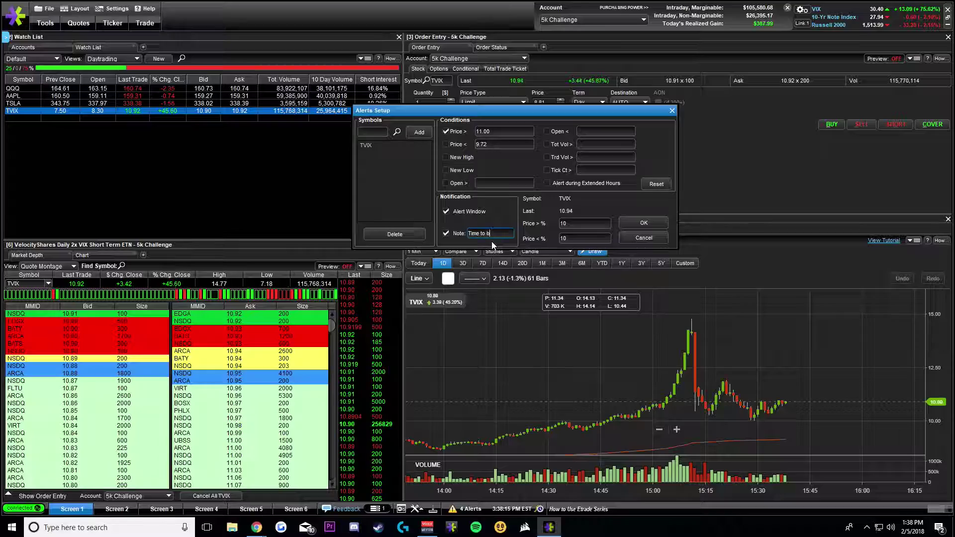
{"action": "type", "text": "uy"}
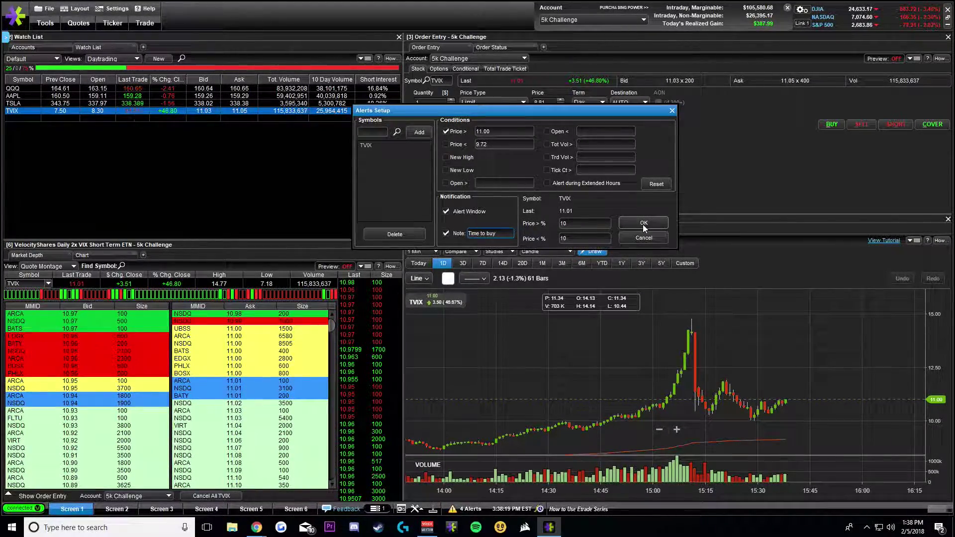
{"action": "left_click", "coordinate": [642, 224]}
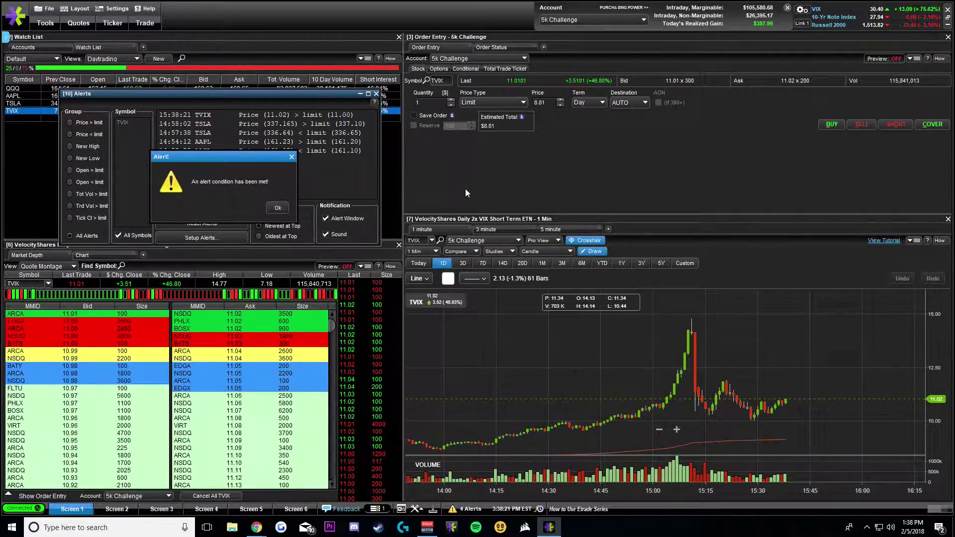
- Dismiss the alert-met popup and review the triggered TVIX 'Time to buy' alert
{"action": "left_click", "coordinate": [279, 209]}
{"action": "left_click_drag", "start_coordinate": [155, 46], "coordinate": [613, 97]}
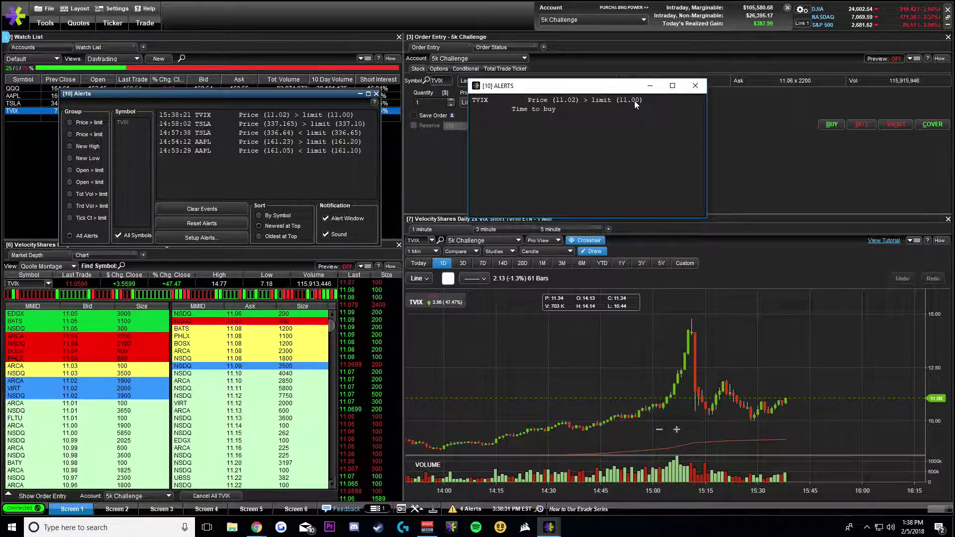
{"action": "left_click", "coordinate": [553, 110]}
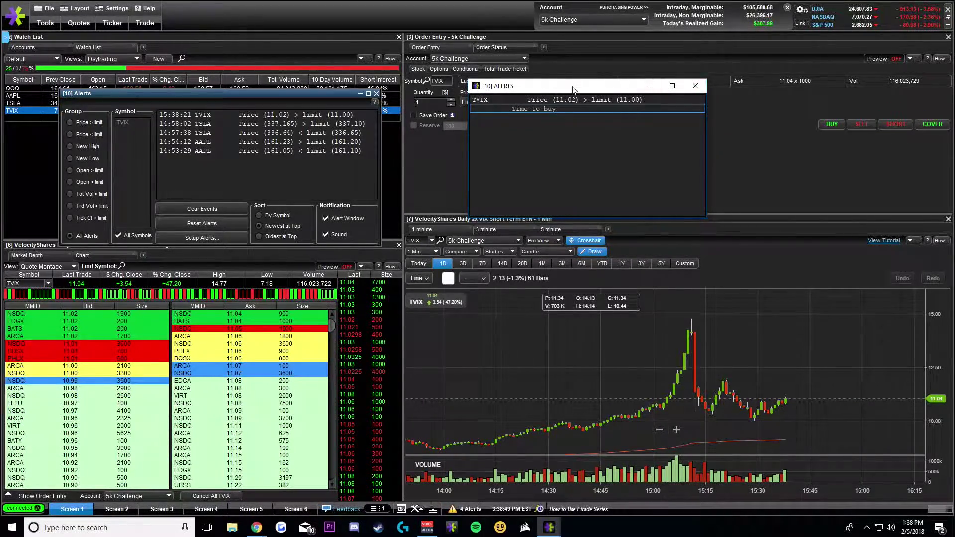
- Close the triggered alert details and move the Alerts window over the order entry area
{"action": "left_click", "coordinate": [696, 85]}
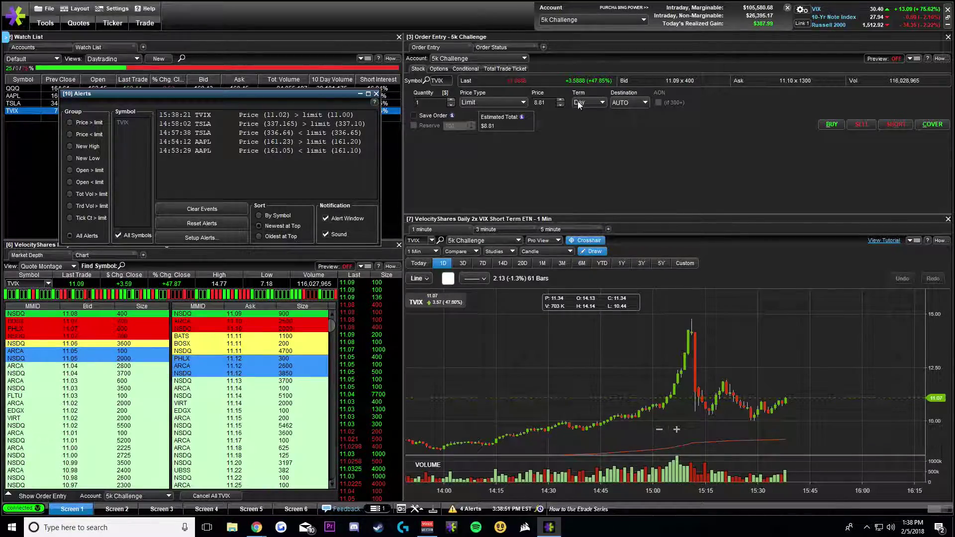
{"action": "left_click_drag", "start_coordinate": [261, 96], "coordinate": [550, 75]}
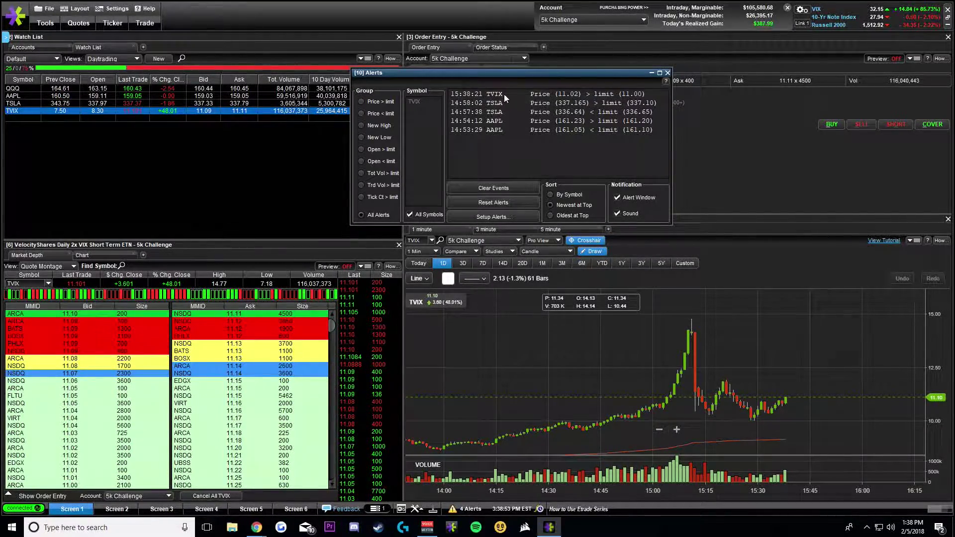
{"action": "left_click", "coordinate": [502, 130]}
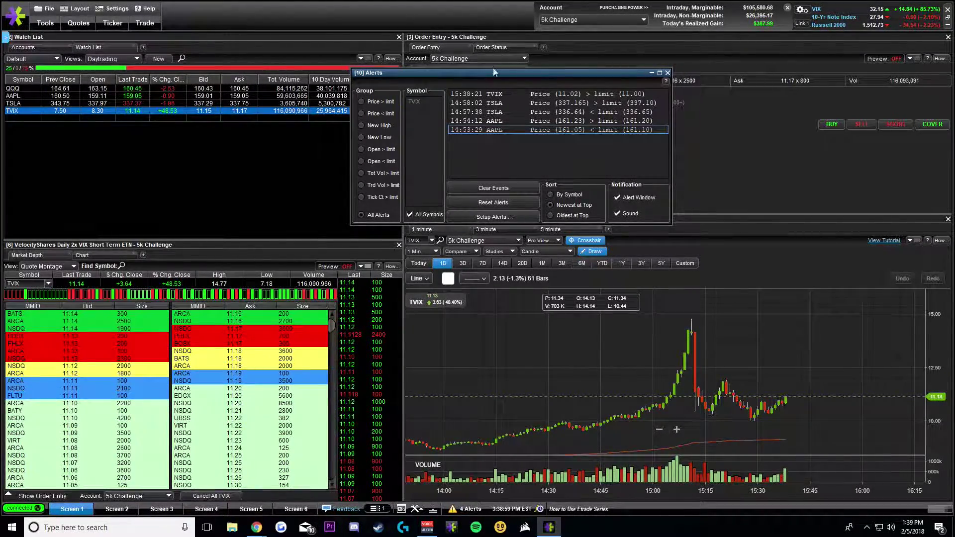
{"action": "left_click_drag", "start_coordinate": [464, 74], "coordinate": [522, 72]}
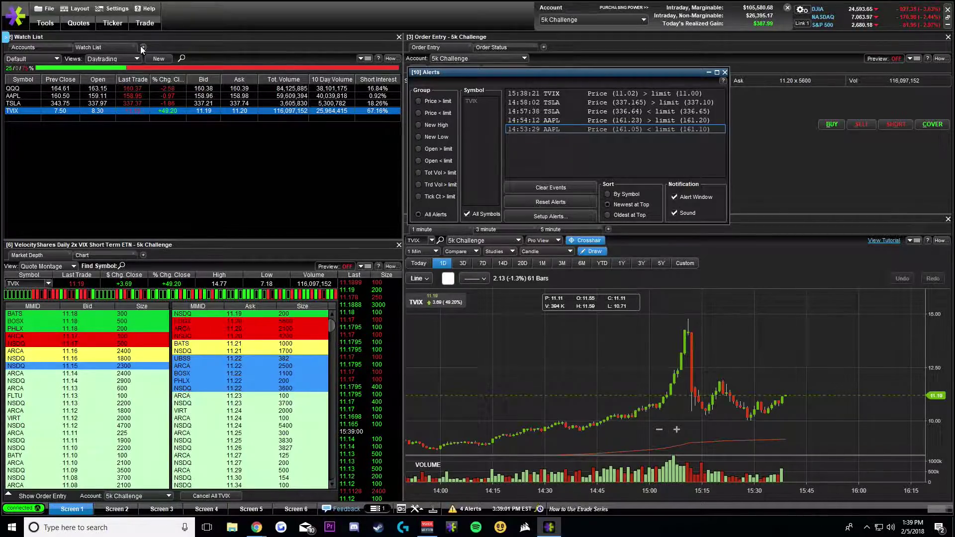
- Clear all past alert events, close the Alerts window, and select TVIX in the watch list
{"action": "left_click", "coordinate": [376, 509]}
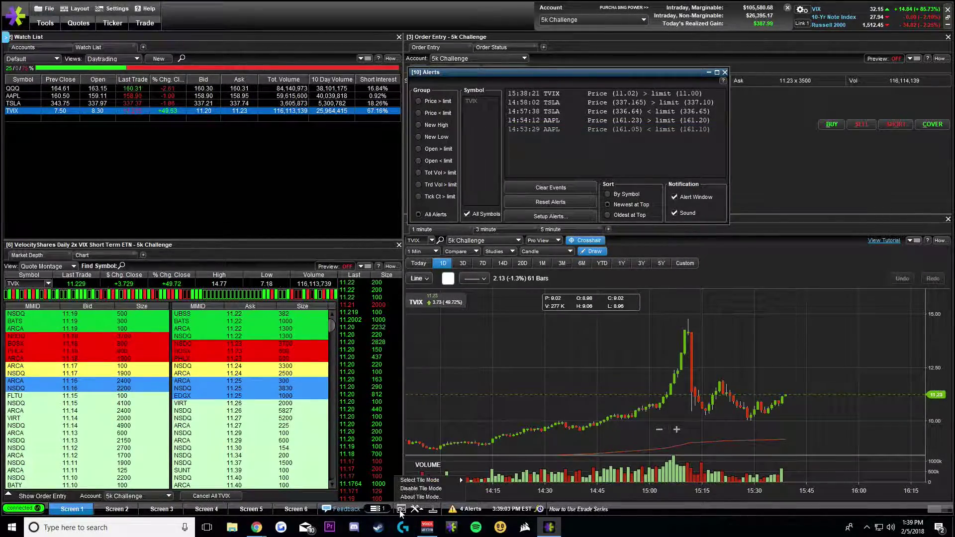
{"action": "left_click_drag", "start_coordinate": [574, 72], "coordinate": [647, 55]}
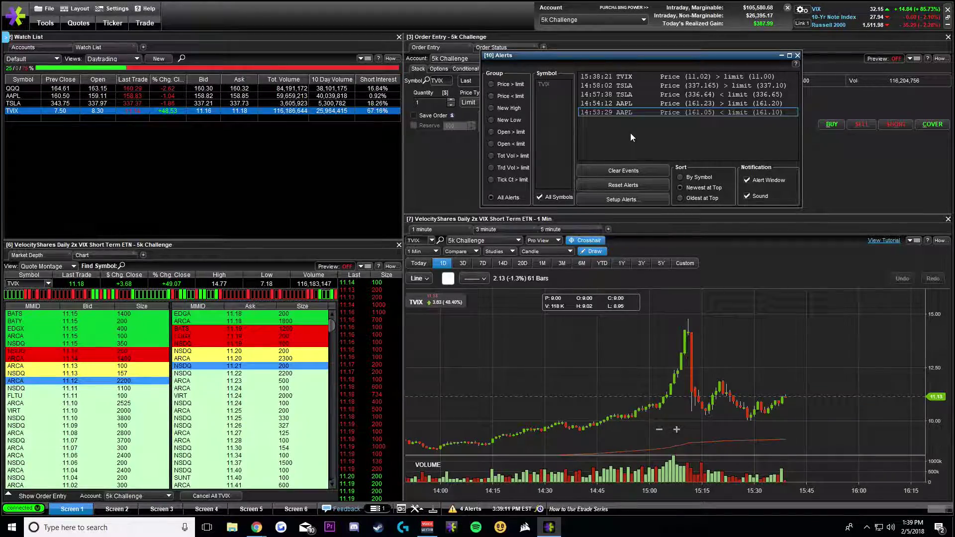
{"action": "left_click", "coordinate": [636, 171]}
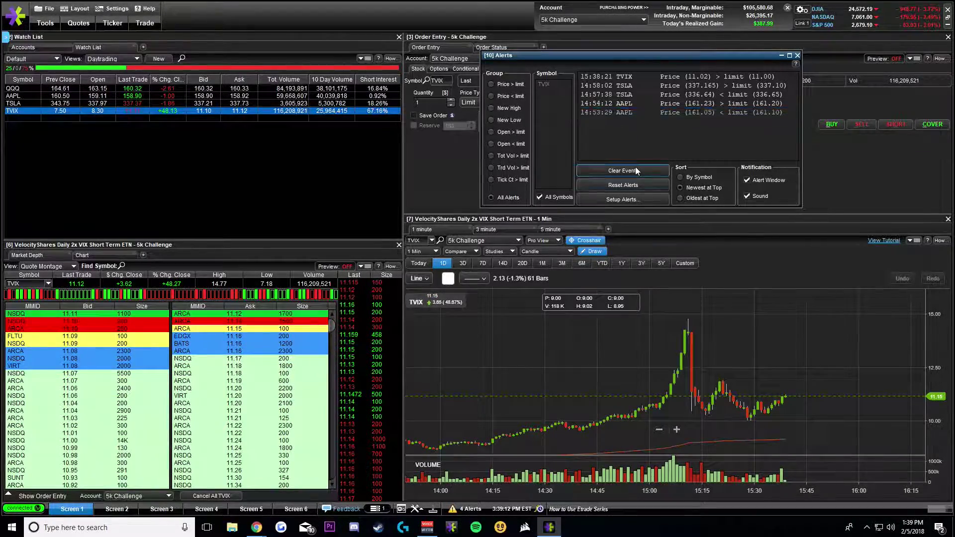
{"action": "left_click", "coordinate": [799, 57]}
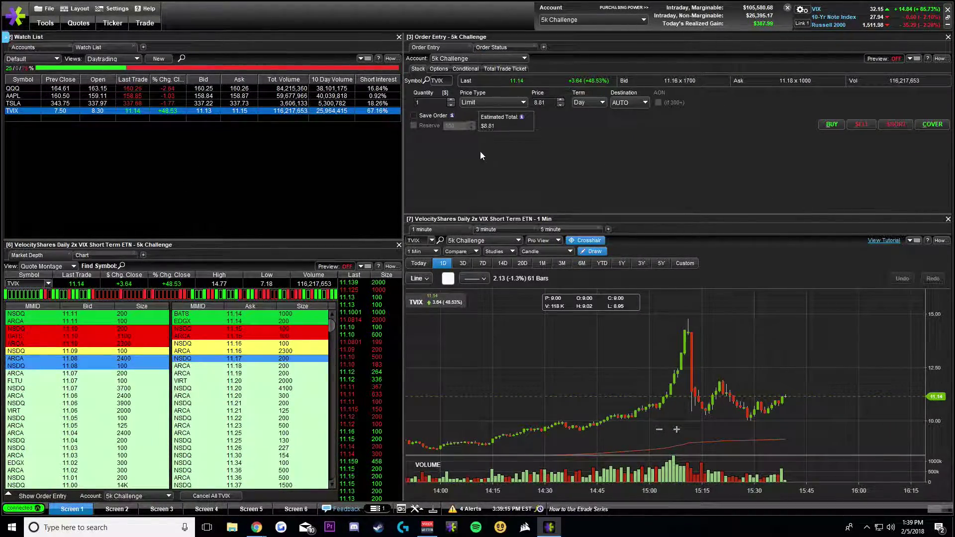
{"action": "left_click", "coordinate": [21, 114]}
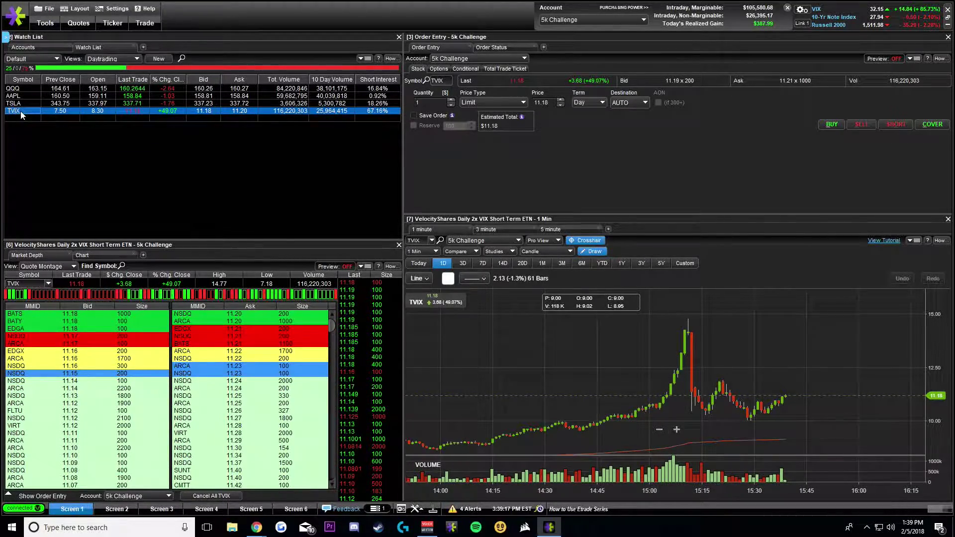
- Send TVIX from the Watch List to Alerts and change its price-above threshold to 11.10
{"action": "right_click", "coordinate": [26, 111]}
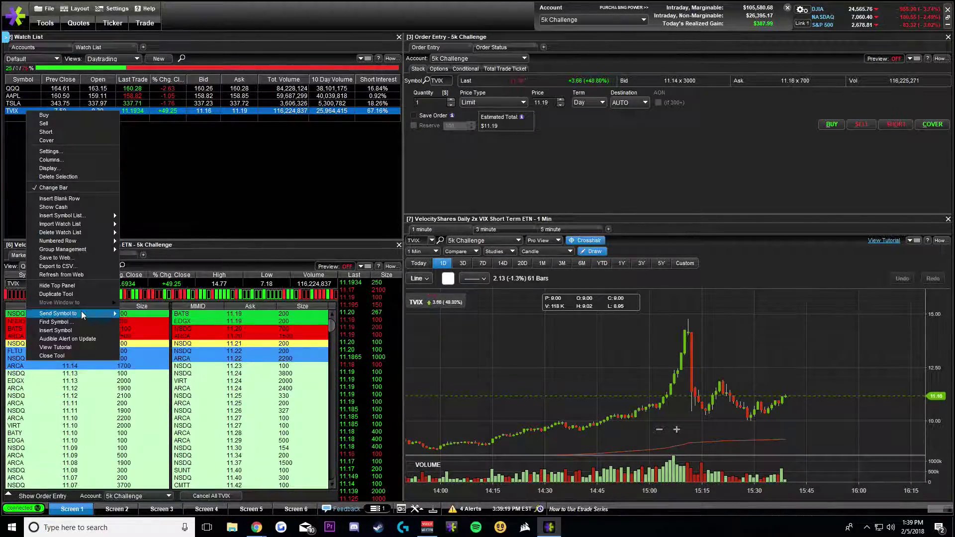
{"action": "mouse_move", "coordinate": [58, 314]}
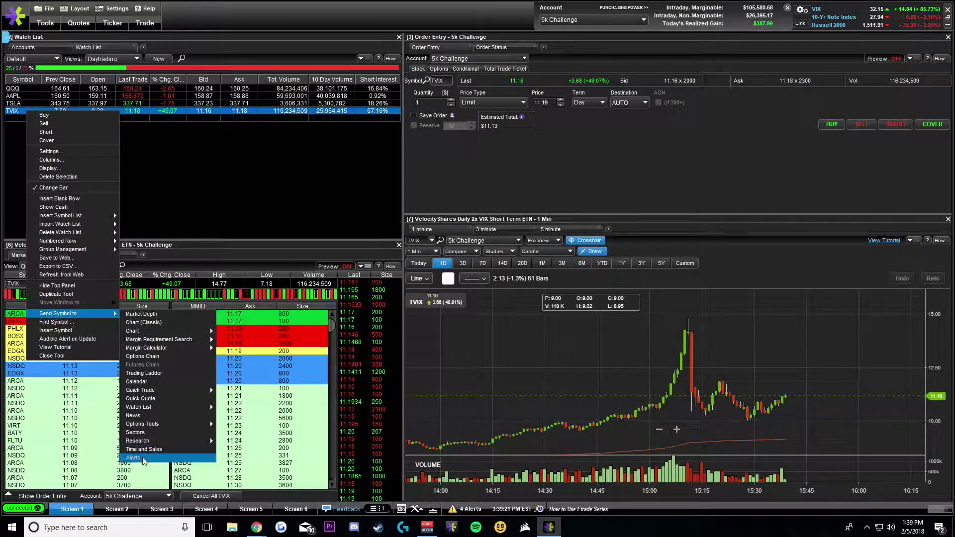
{"action": "left_click", "coordinate": [143, 459]}
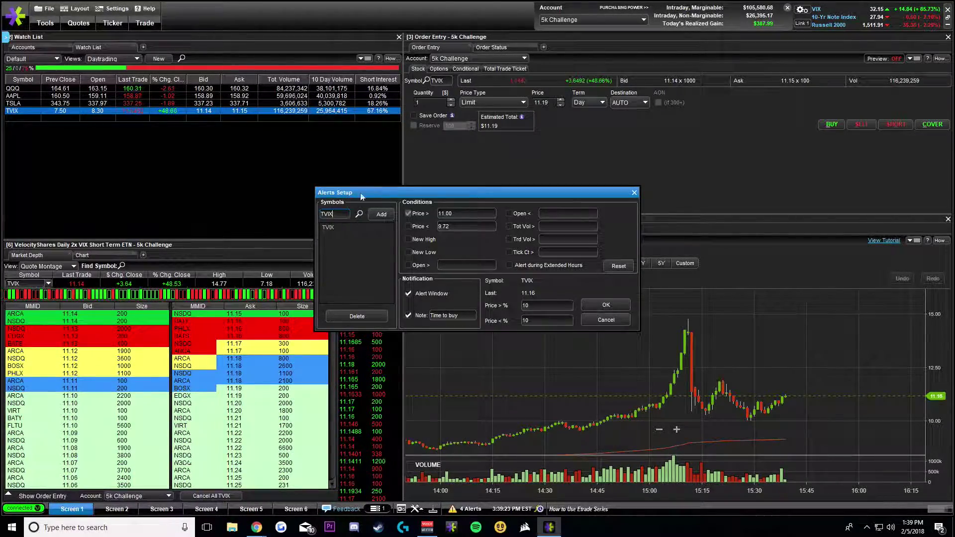
{"action": "left_click", "coordinate": [380, 214]}
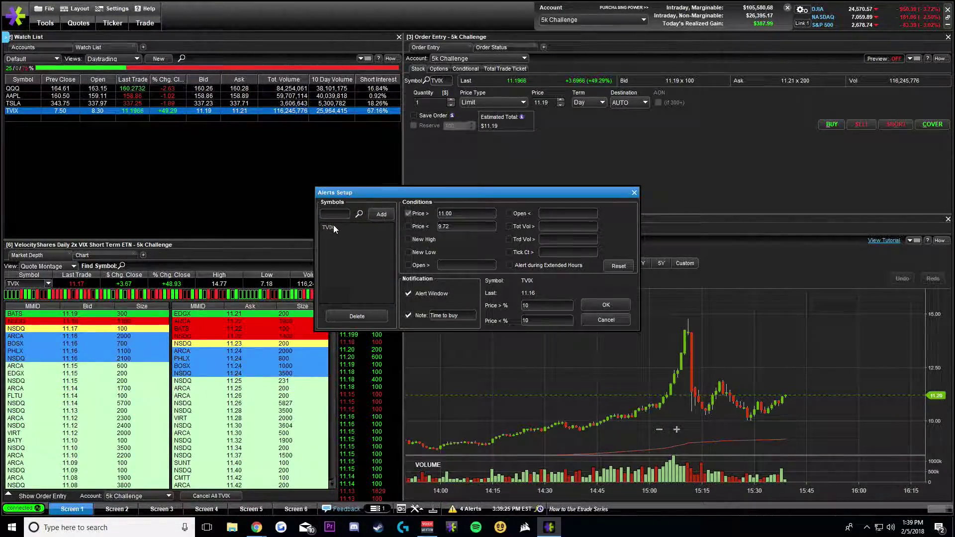
{"action": "left_click", "coordinate": [406, 214]}
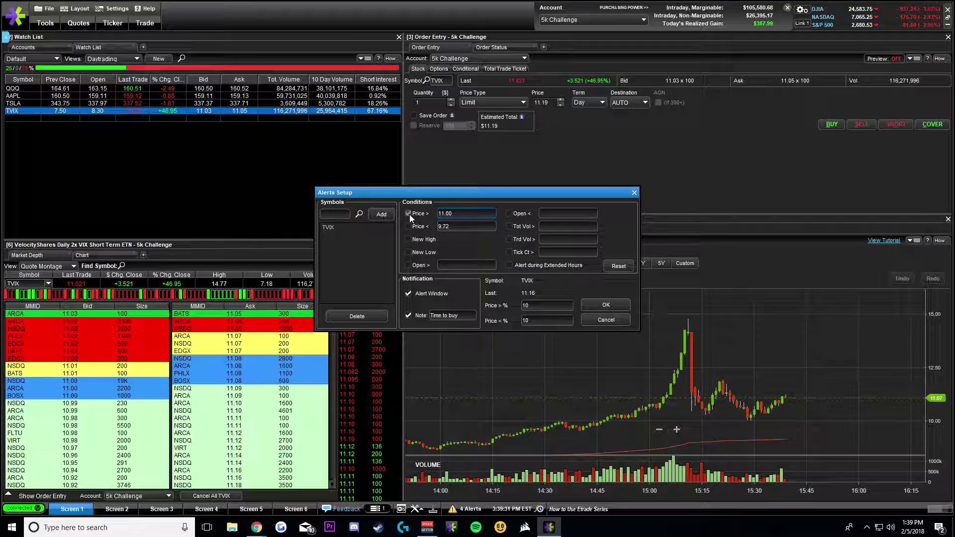
{"action": "left_click", "coordinate": [461, 215]}
{"action": "key", "text": "BackSpace"}
{"action": "key", "text": "BackSpace"}
{"action": "key", "text": "BackSpace"}
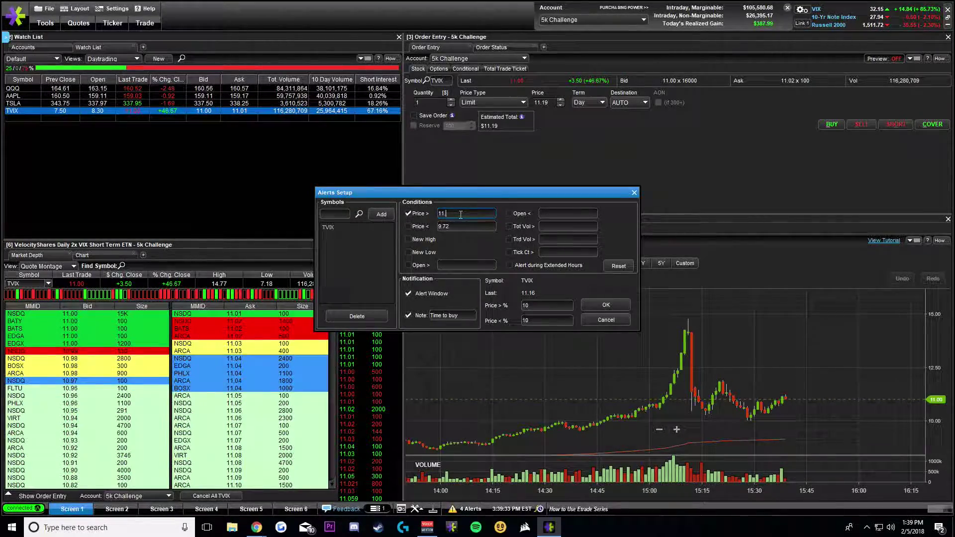
{"action": "type", "text": ".1"}
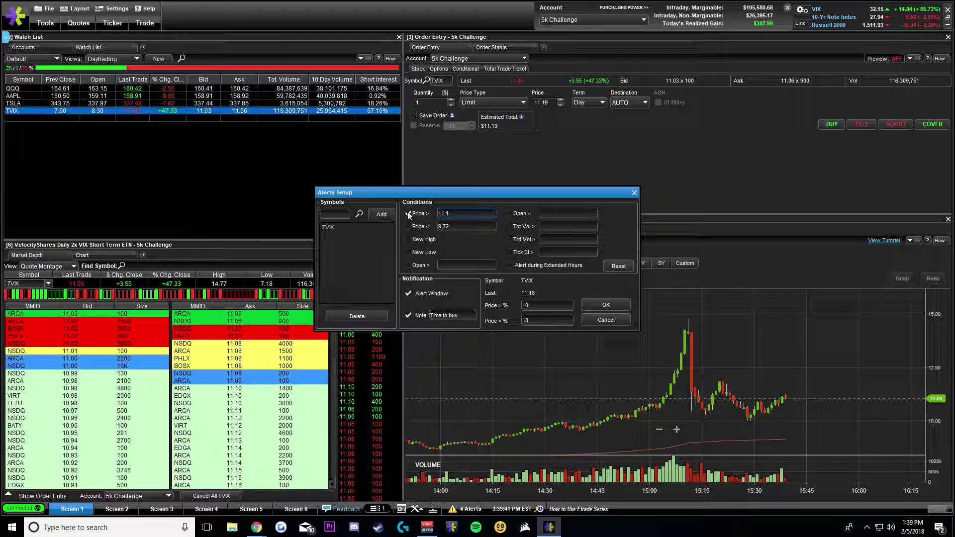
{"action": "type", "text": "0"}
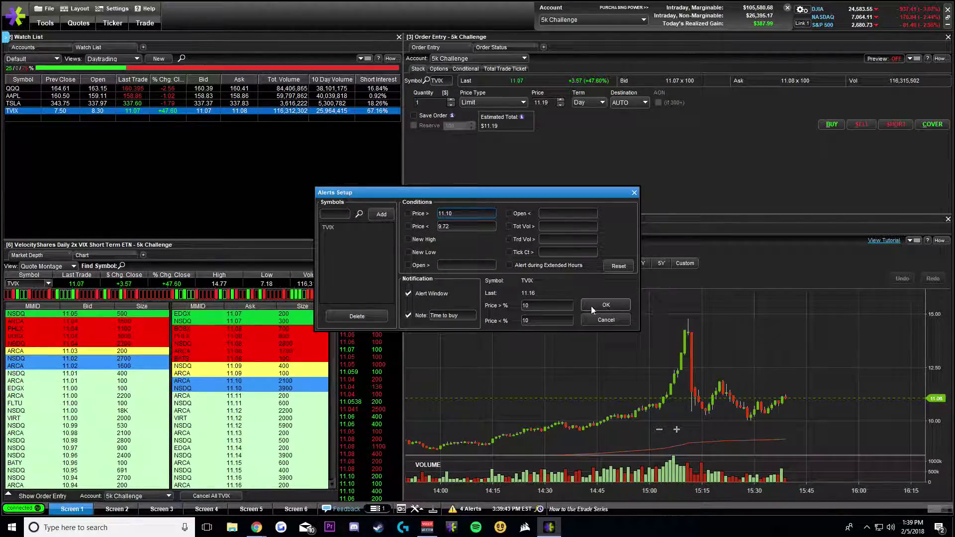
{"action": "left_click", "coordinate": [606, 319]}
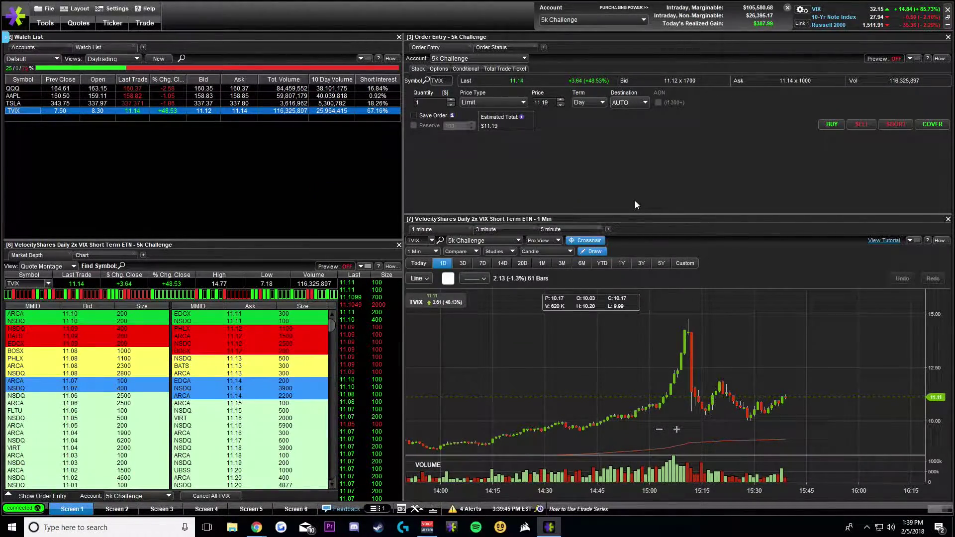